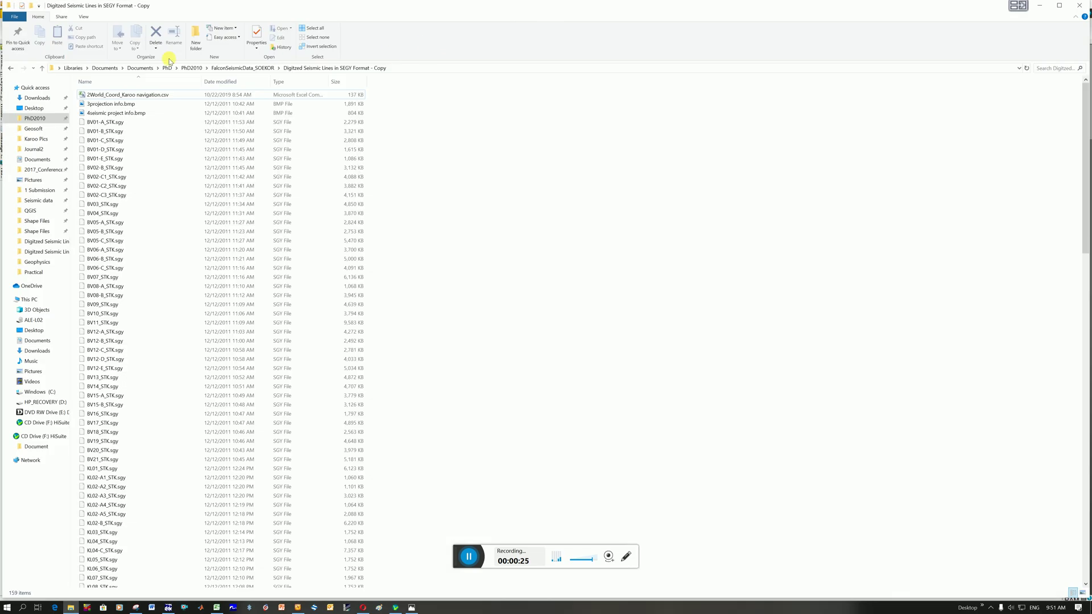
pyautogui.click(103, 131)
pyautogui.scroll(-1, 137, 324)
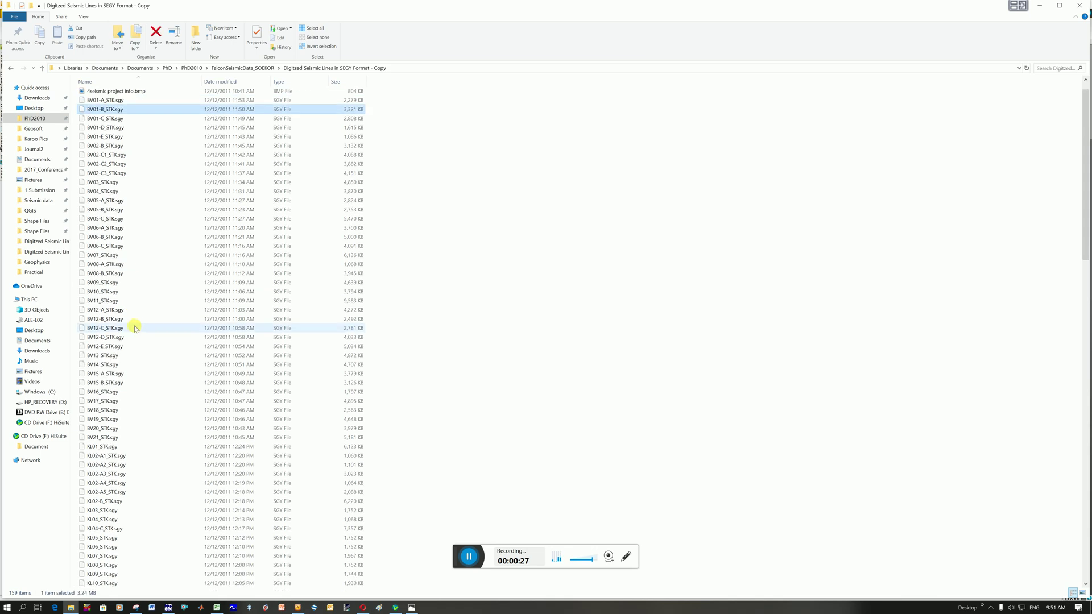
pyautogui.scroll(1, 134, 331)
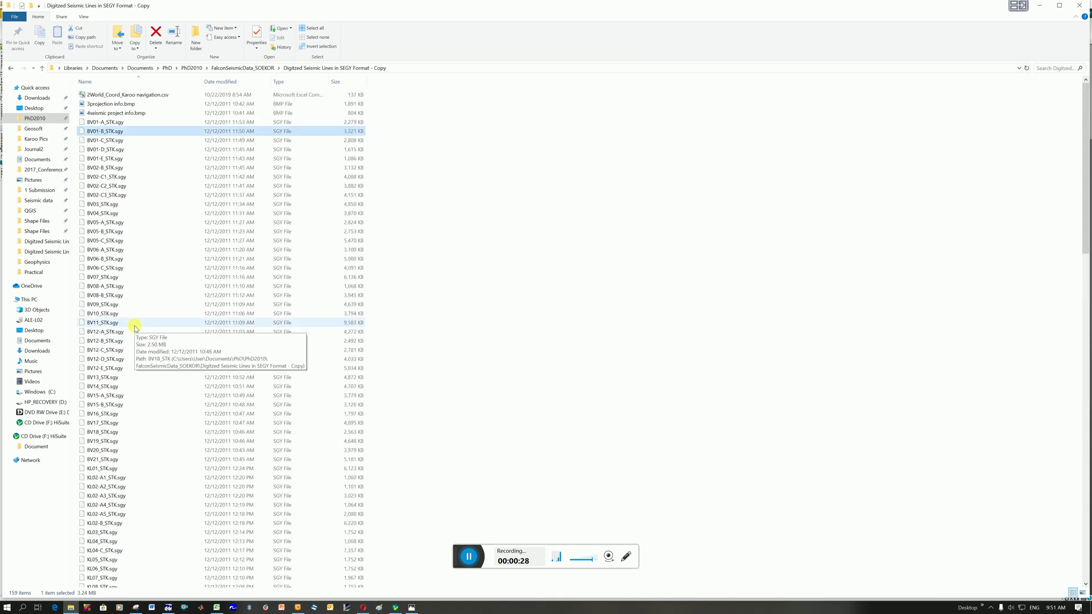
pyautogui.click(102, 122)
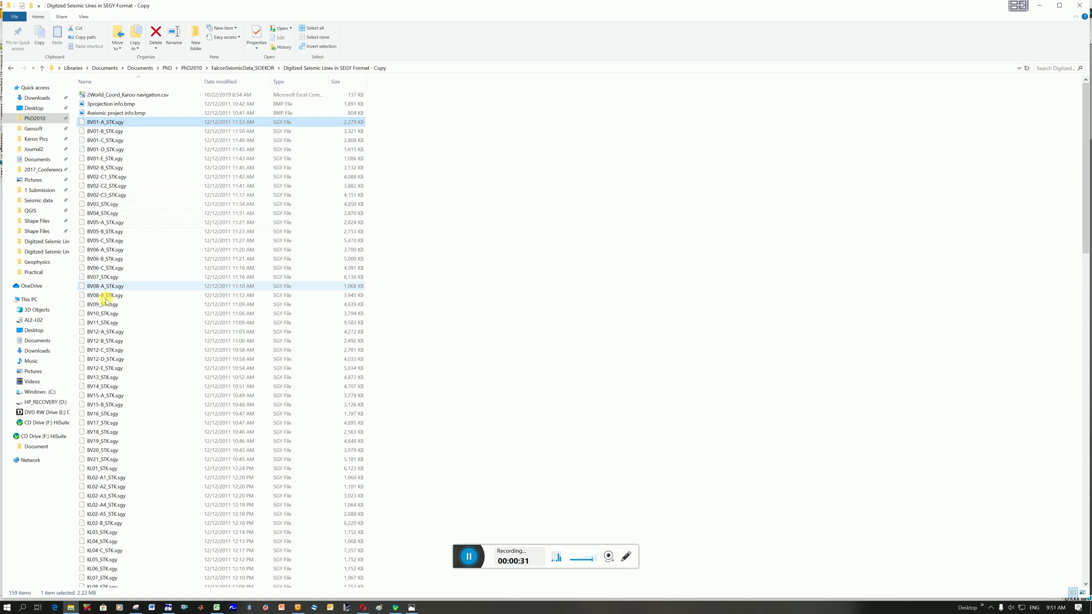
pyautogui.click(106, 462)
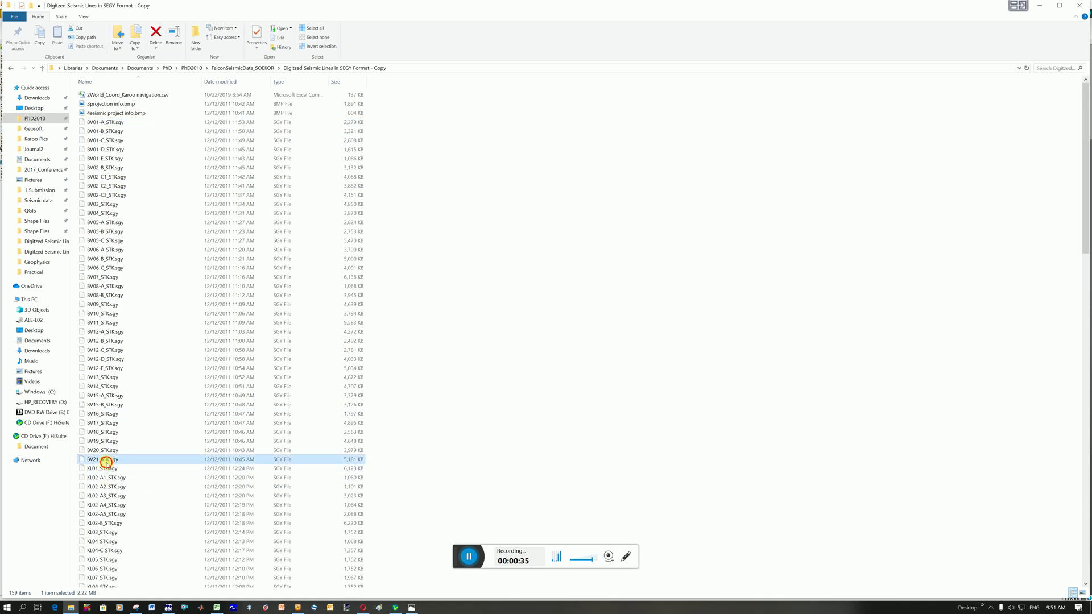
pyautogui.click(100, 124)
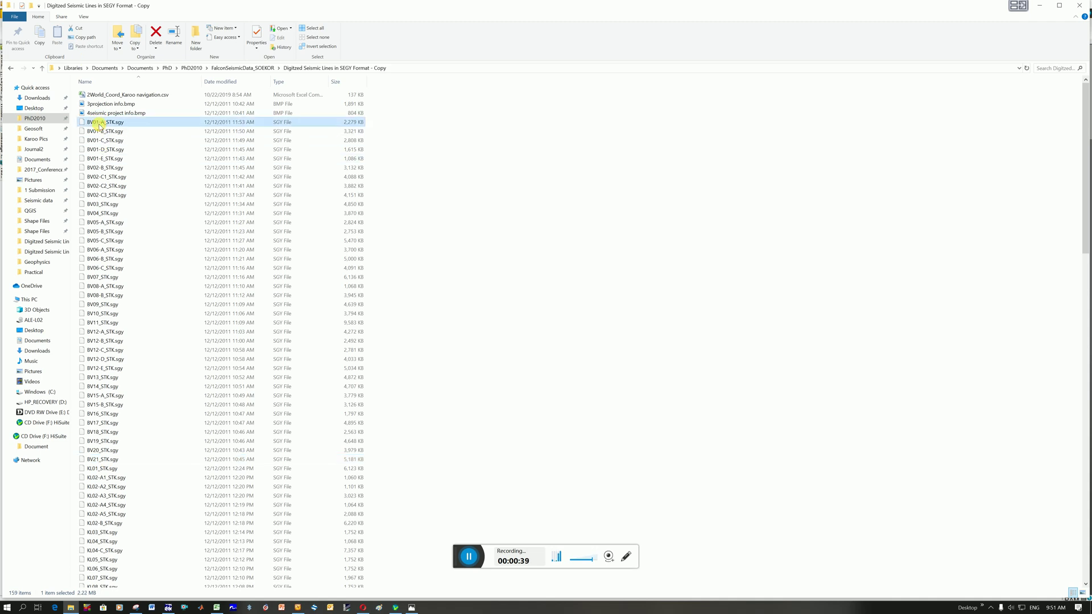
pyautogui.click(103, 158)
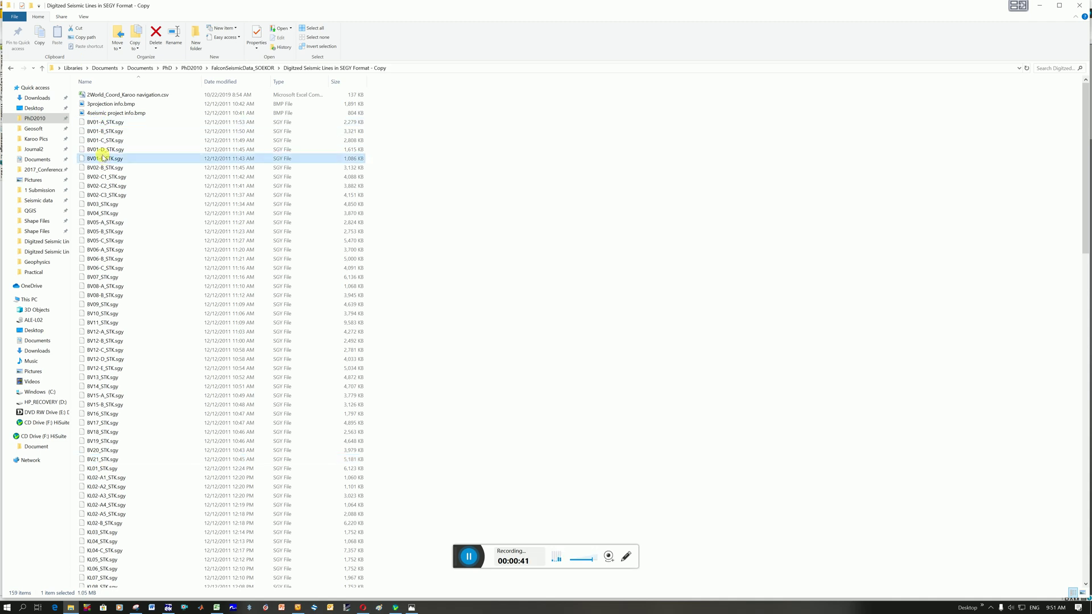
pyautogui.click(103, 149)
pyautogui.click(104, 140)
pyautogui.click(106, 131)
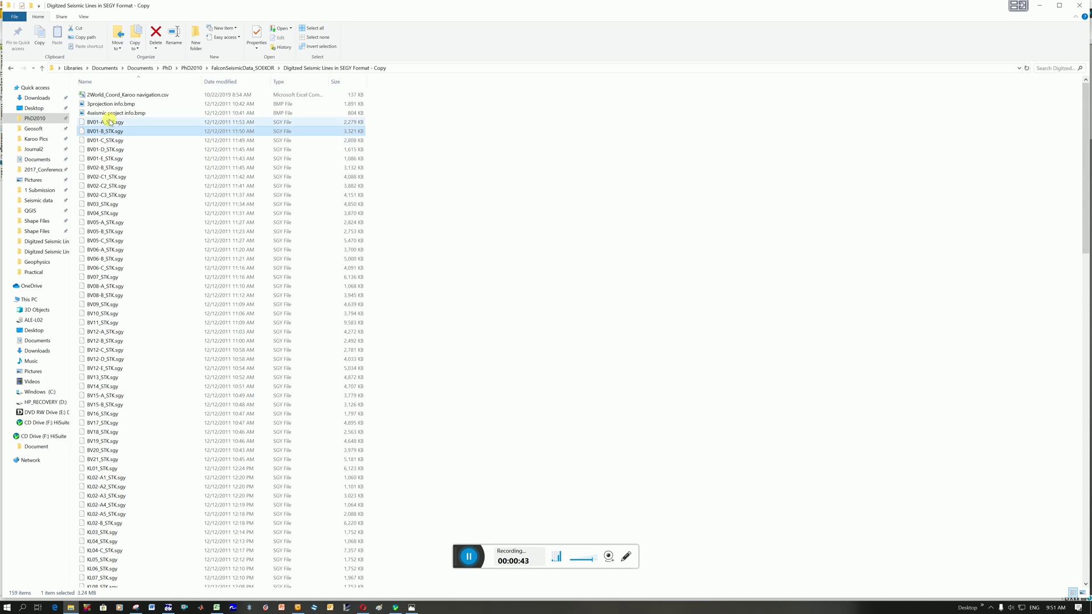
pyautogui.click(108, 122)
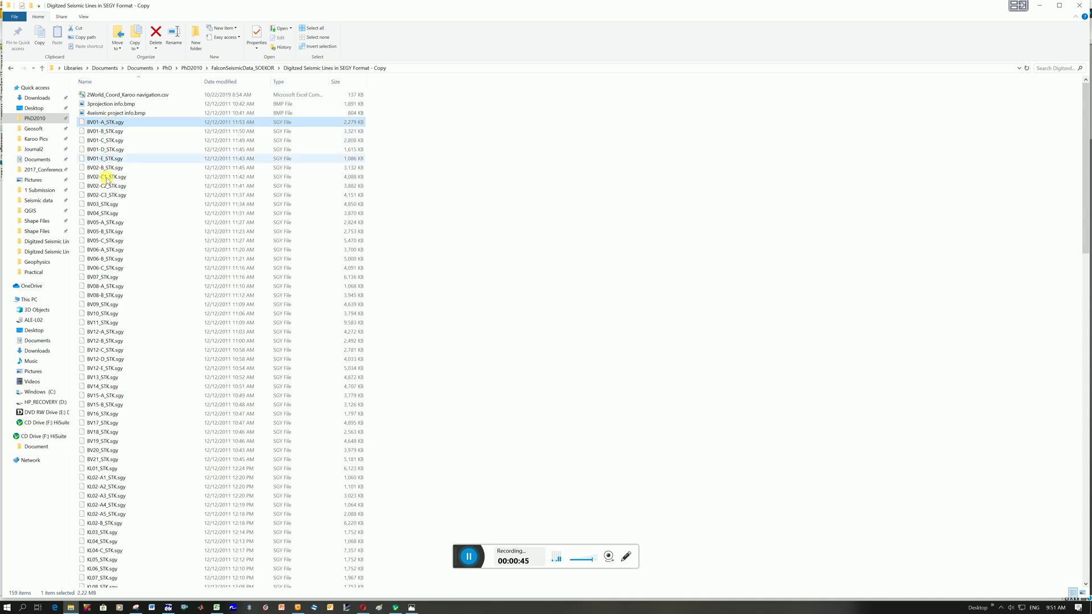
pyautogui.click(105, 168)
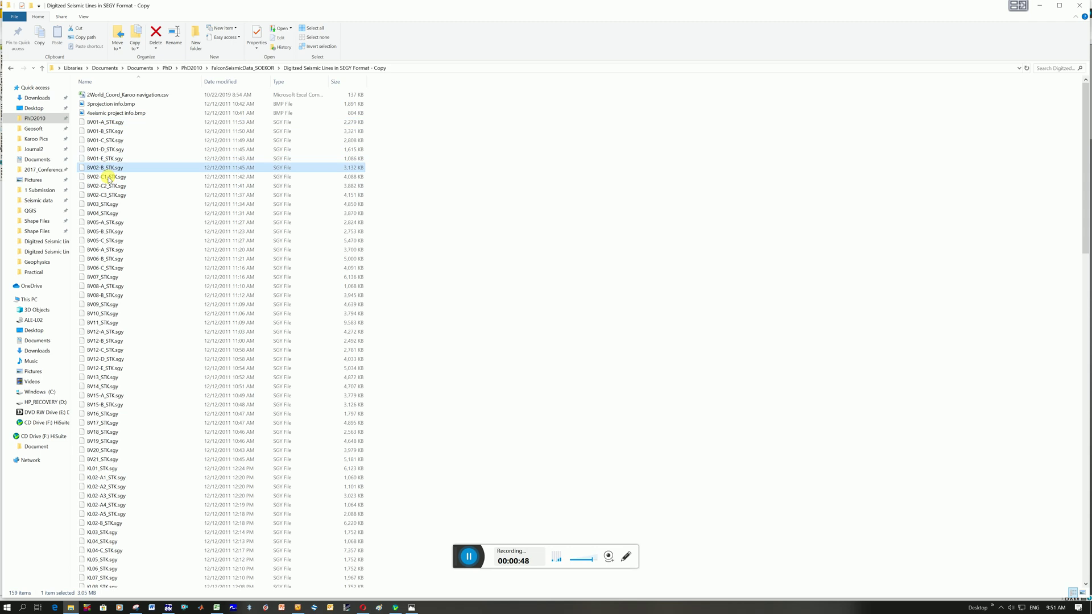
pyautogui.click(106, 176)
pyautogui.click(107, 186)
pyautogui.click(108, 195)
pyautogui.click(107, 205)
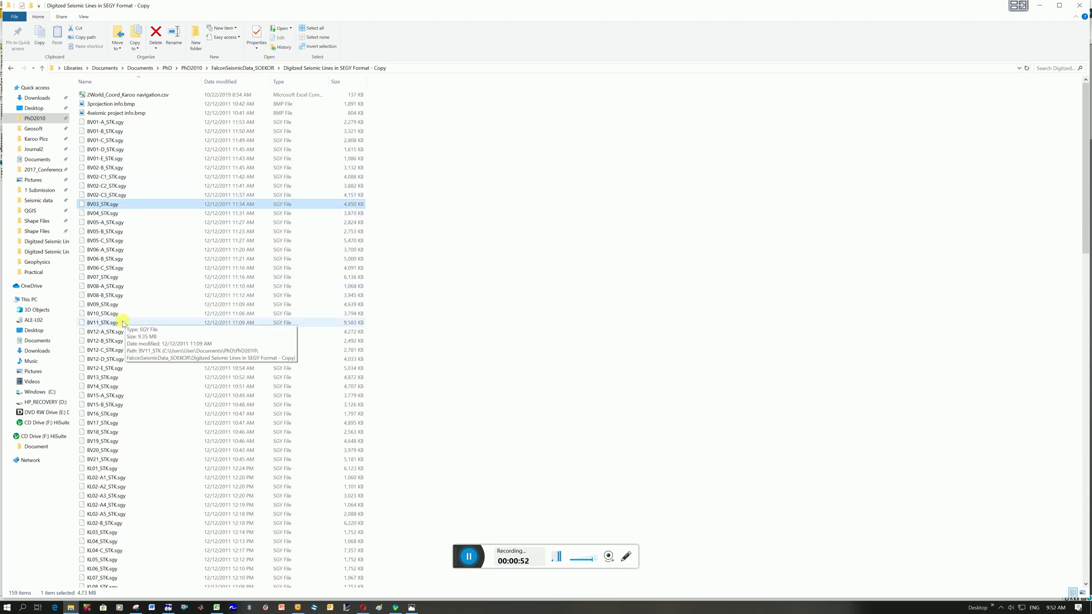
pyautogui.scroll(-4, 124, 320)
pyautogui.scroll(-15, 94, 386)
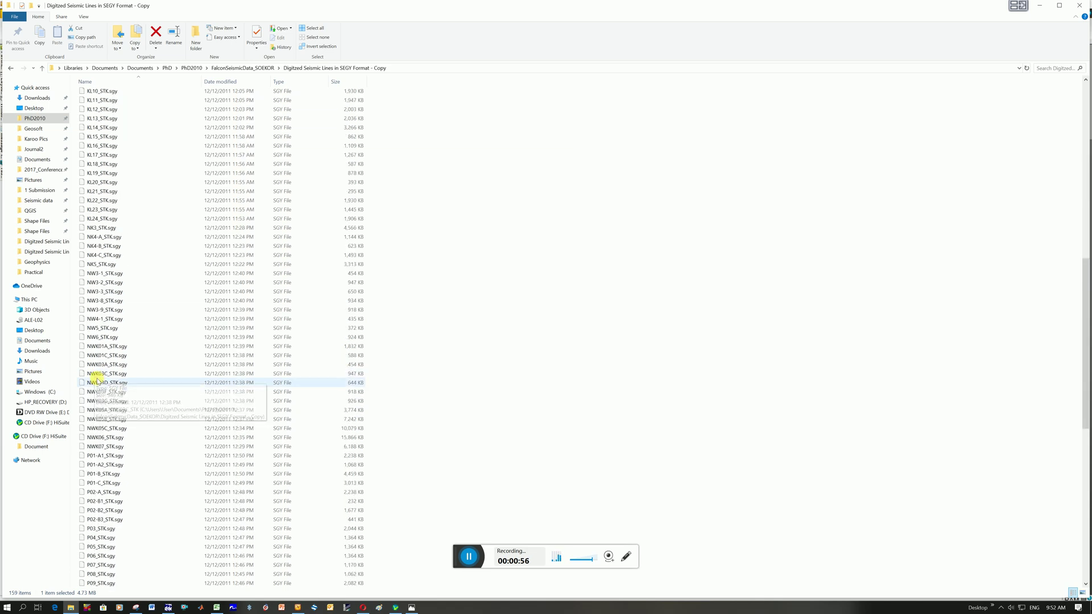
pyautogui.scroll(-9, 96, 376)
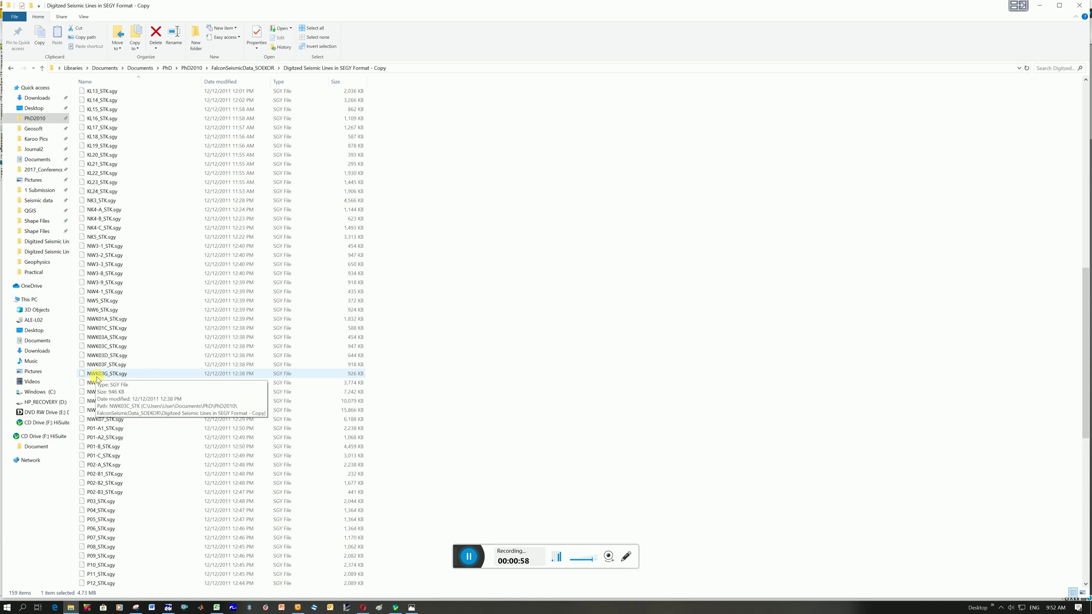
pyautogui.scroll(-7, 100, 376)
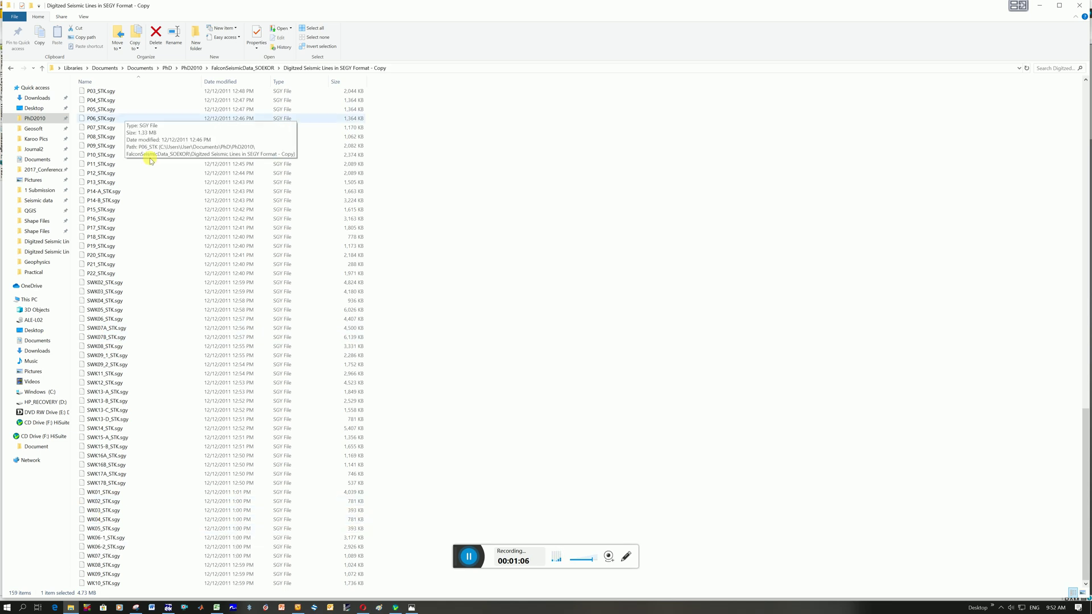
pyautogui.scroll(20, 122, 290)
pyautogui.scroll(1, 117, 294)
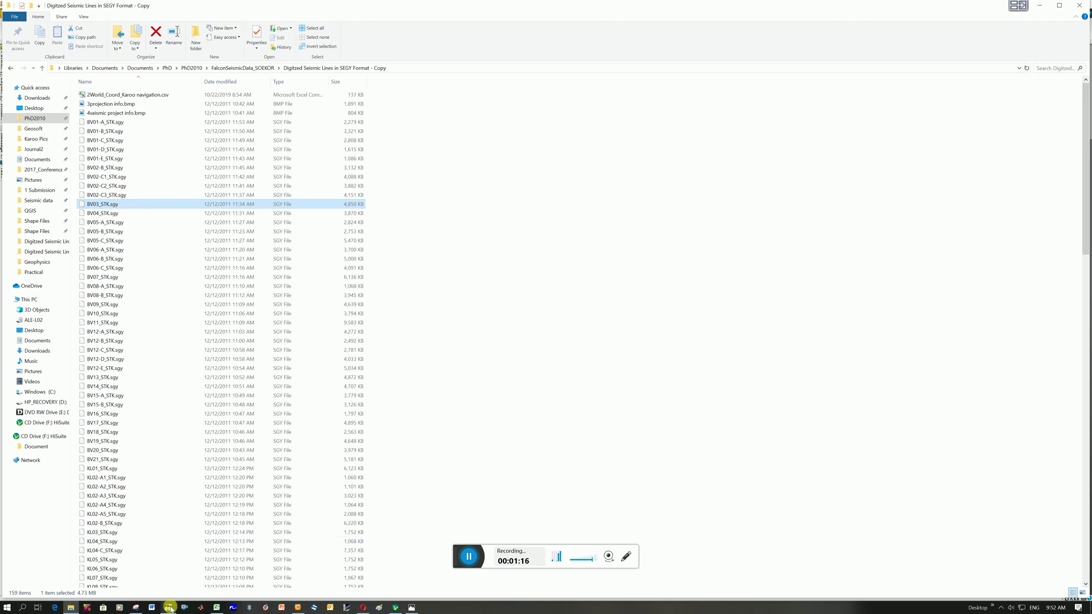
pyautogui.moveTo(172, 609)
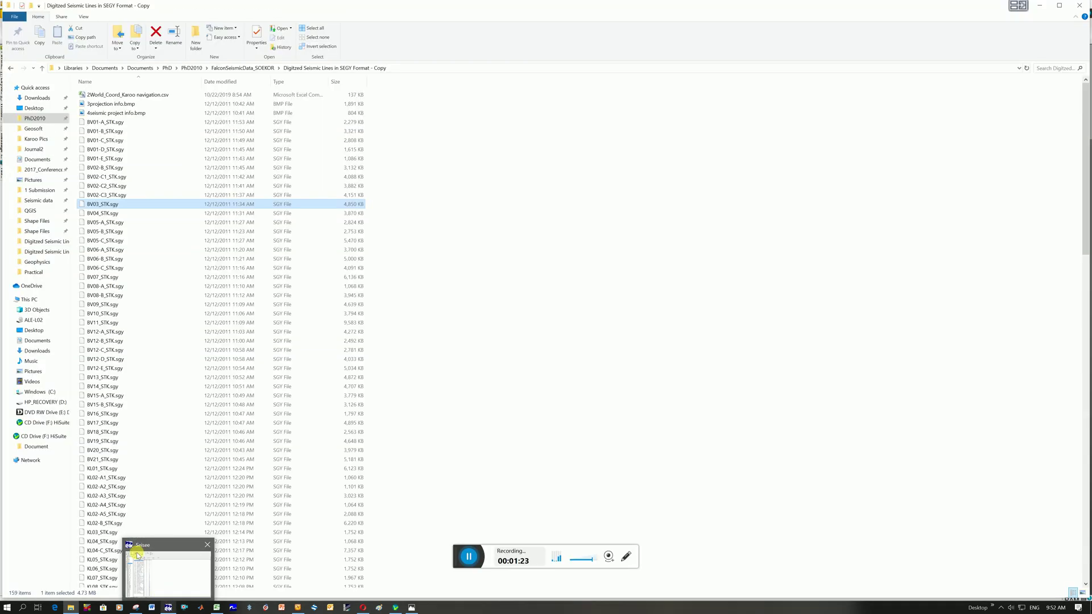
pyautogui.moveTo(138, 555)
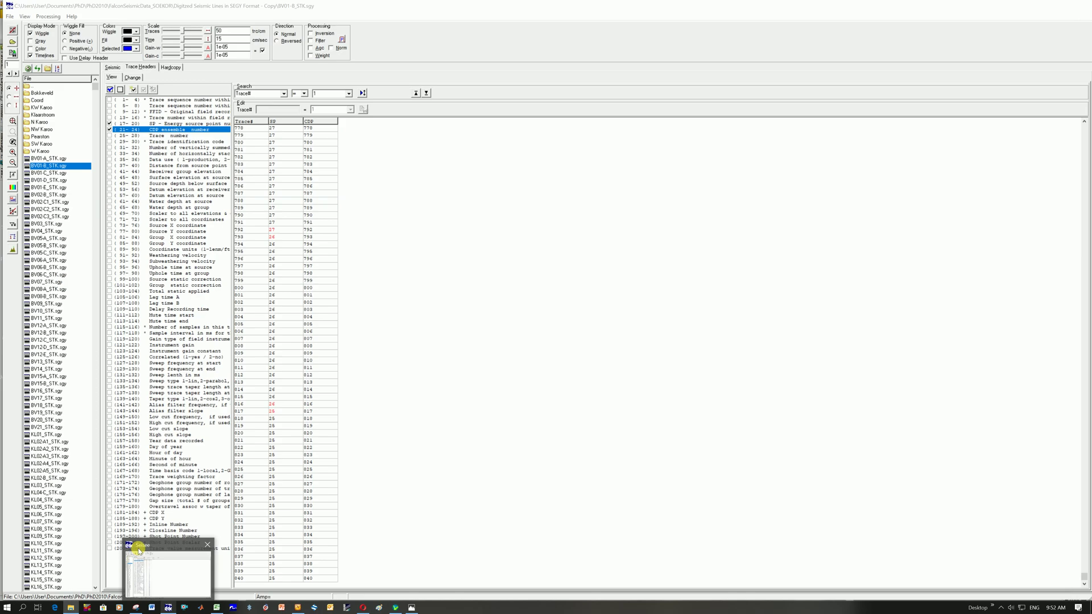
# Step: Load BV01-A_STK.sgy in SeiSee, zoom into its seismic section, then return to its Trace#, SP and CDP headers
pyautogui.click(164, 575)
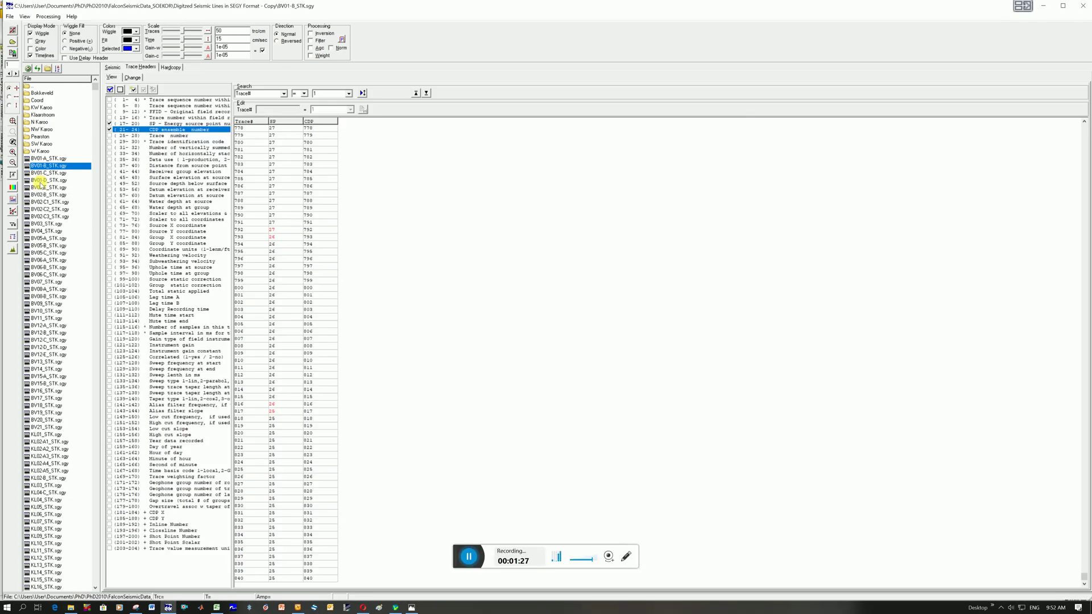
pyautogui.click(46, 159)
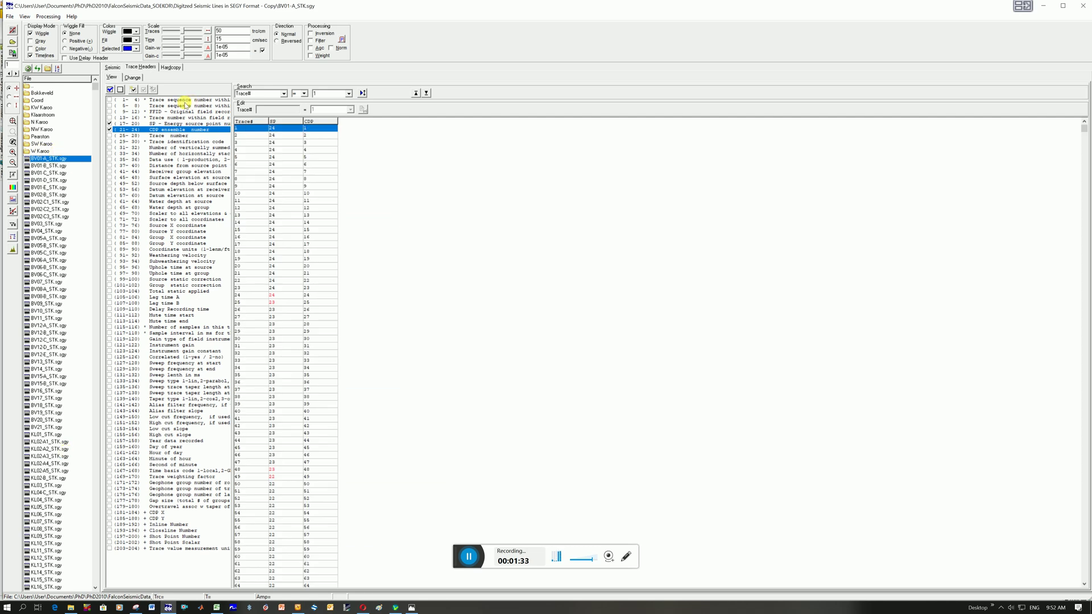
pyautogui.click(110, 67)
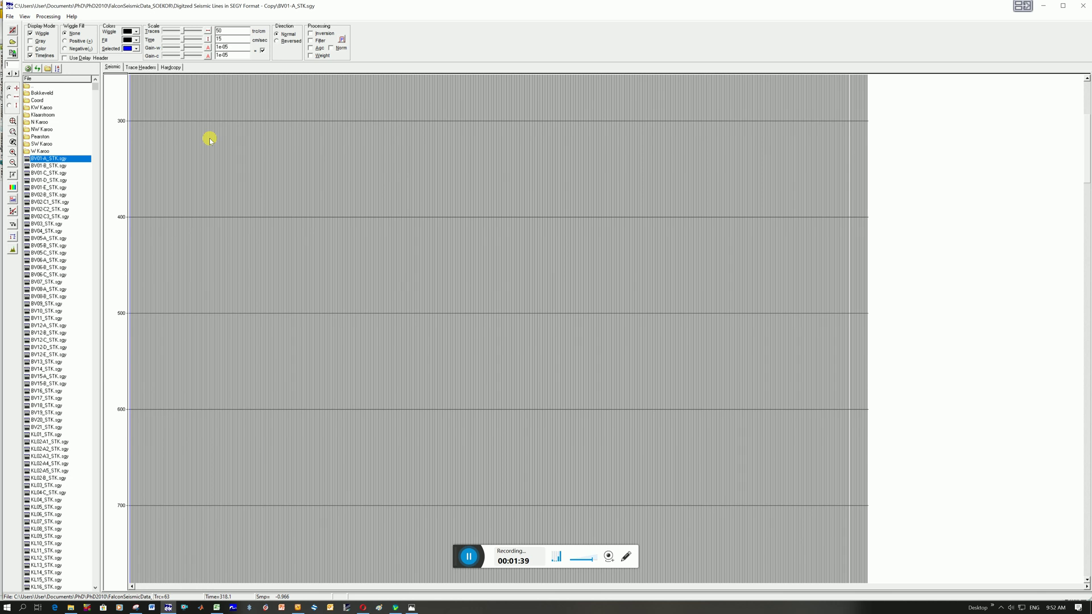
pyautogui.scroll(2, 208, 147)
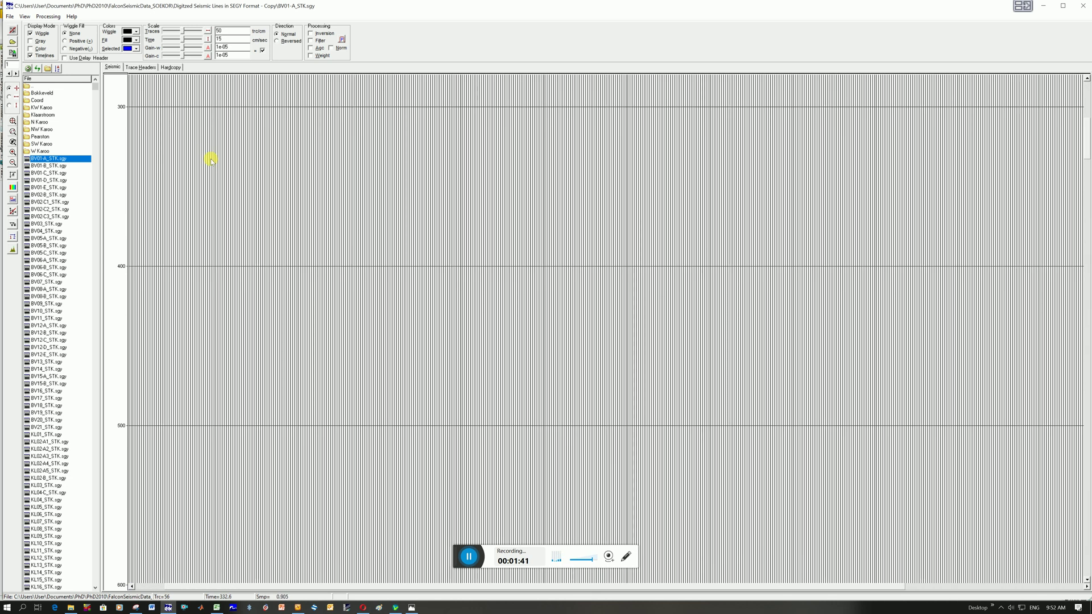
pyautogui.click(140, 68)
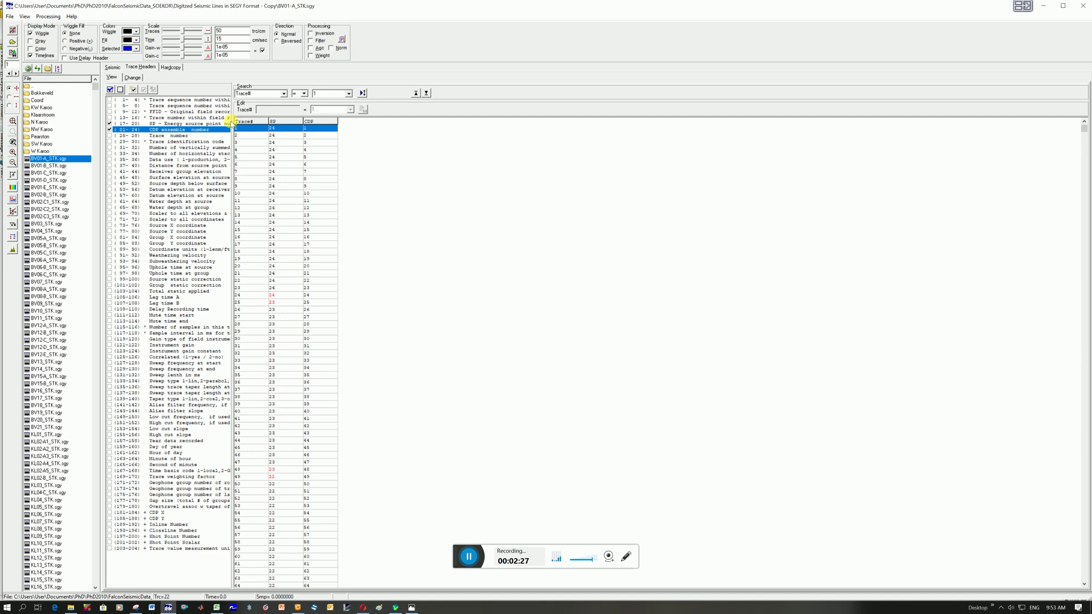
# Step: Limit the BV01-A_STK header table to SP, CDP, Source X and Source Y, then minimize SeiSee
pyautogui.moveTo(232, 123); pyautogui.dragTo(284, 128)
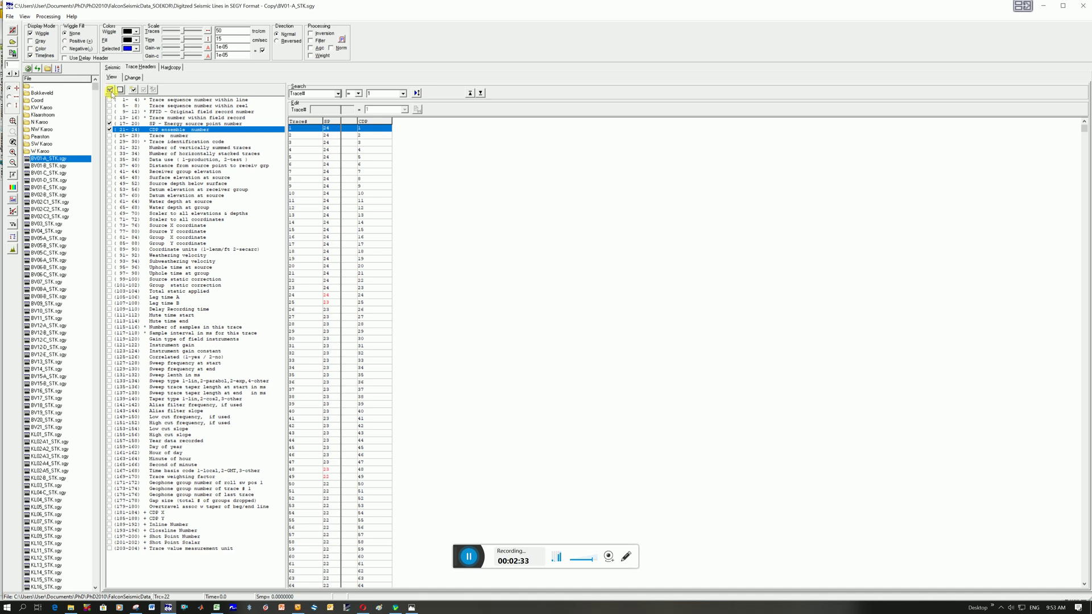
pyautogui.click(111, 90)
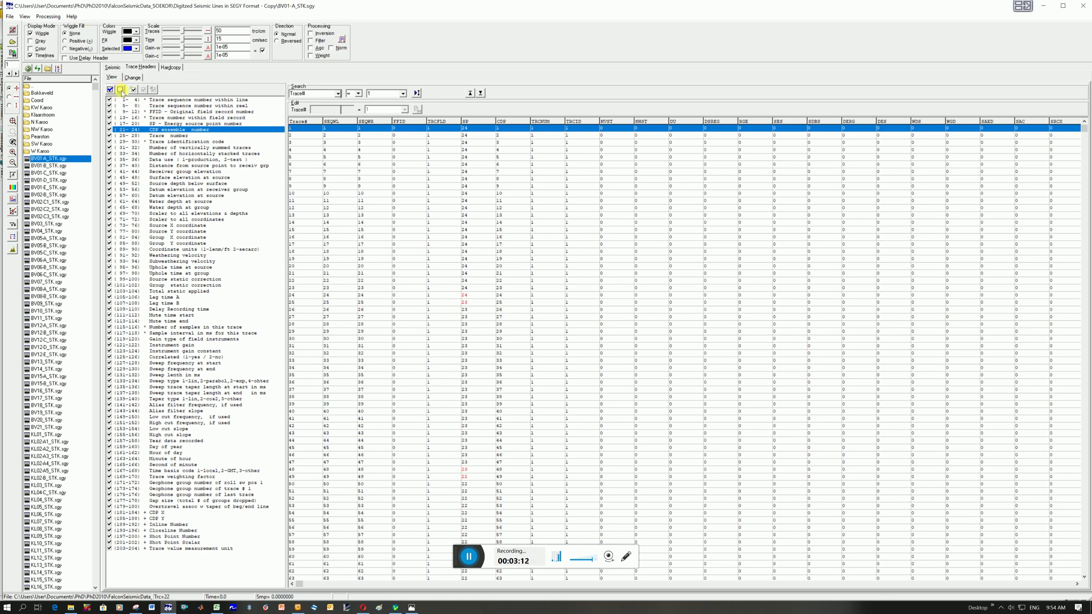
pyautogui.click(120, 90)
pyautogui.click(109, 124)
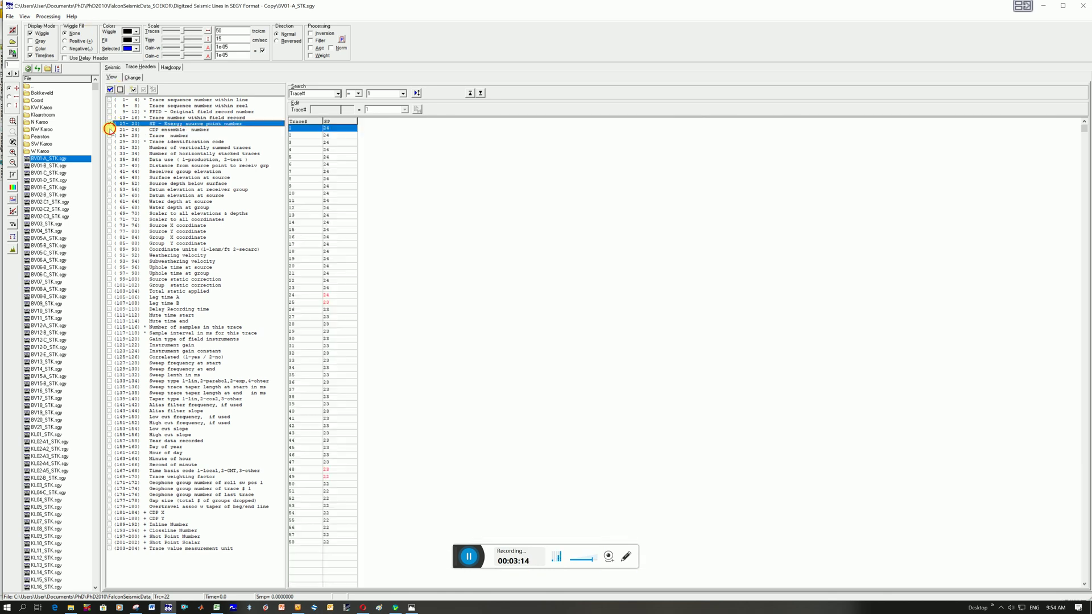
pyautogui.click(110, 130)
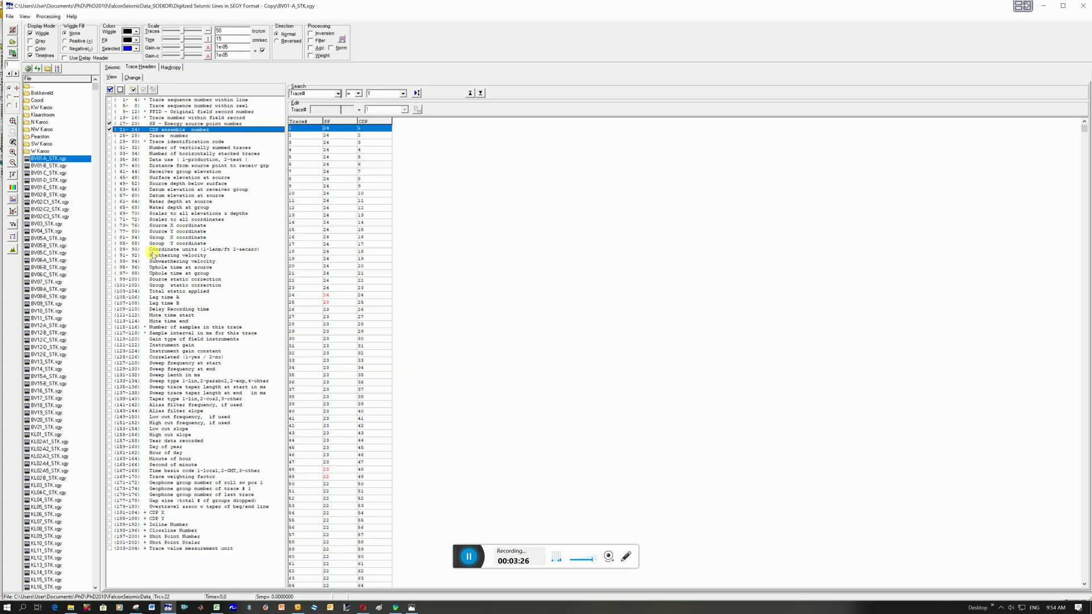
pyautogui.click(110, 226)
pyautogui.click(110, 231)
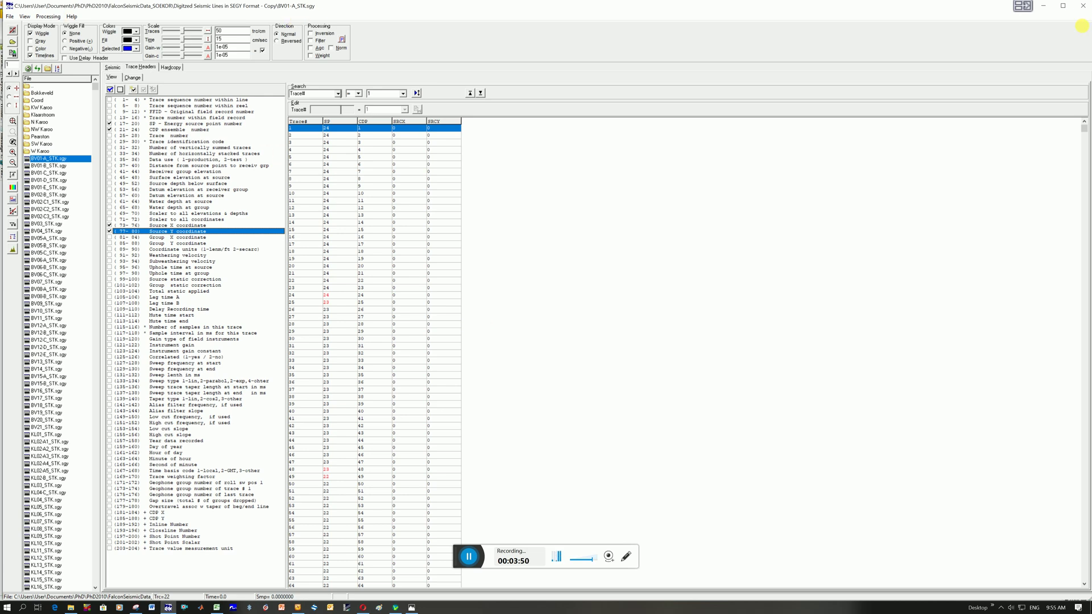
pyautogui.click(1044, 6)
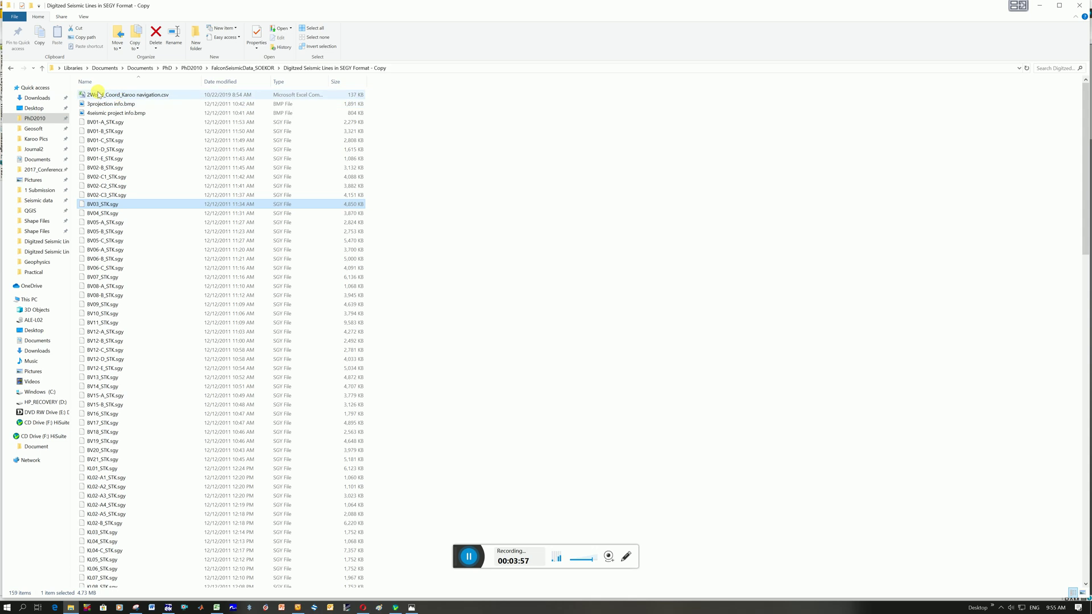
# Step: Open 2World_Coord_Karoo navigation.csv, keeping the copy already open in Excel, and select the CDP column C
pyautogui.click(145, 96)
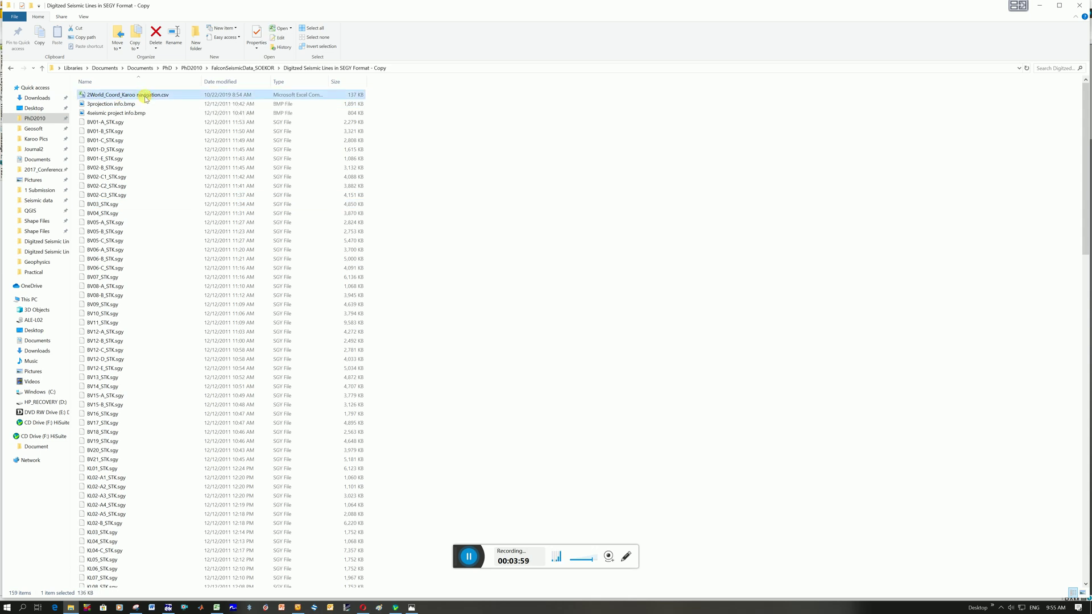
pyautogui.doubleClick(145, 96)
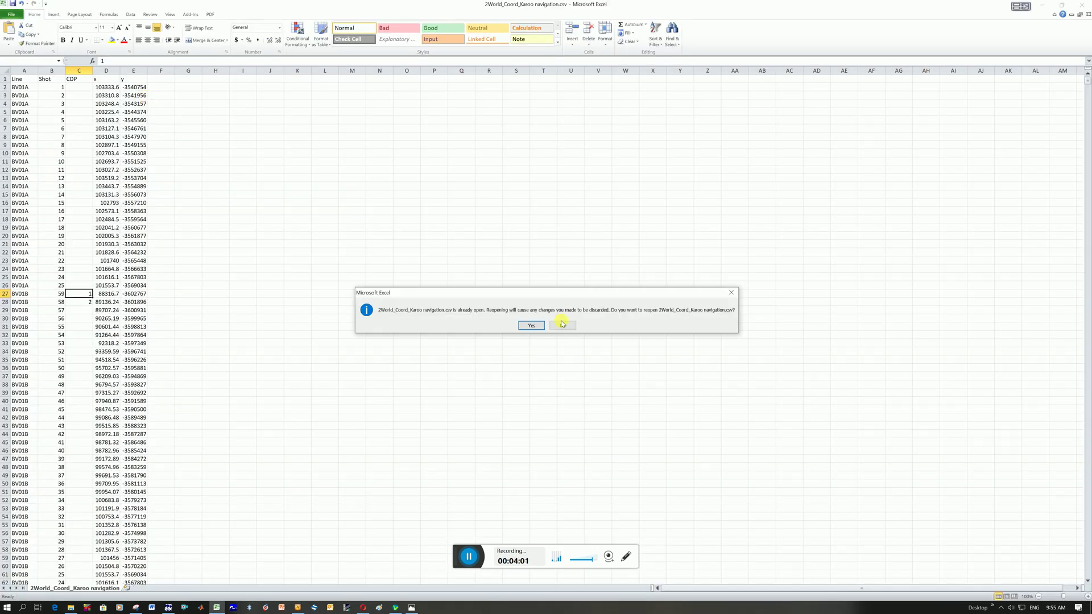
pyautogui.click(562, 325)
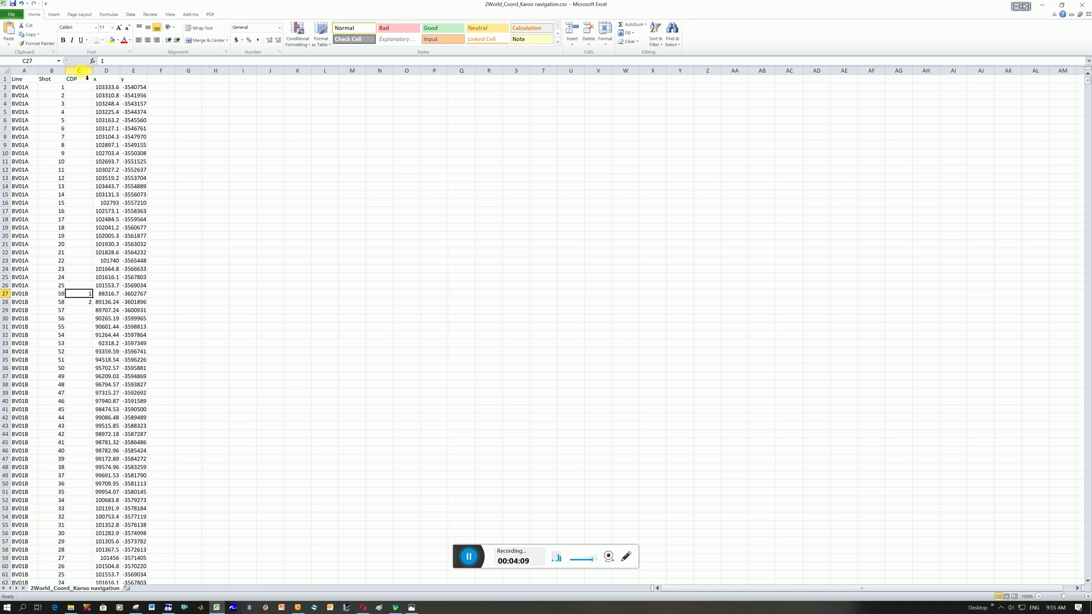
pyautogui.click(86, 70)
# Step: Delete the CDP column C from the navigation sheet
pyautogui.rightClick(83, 72)
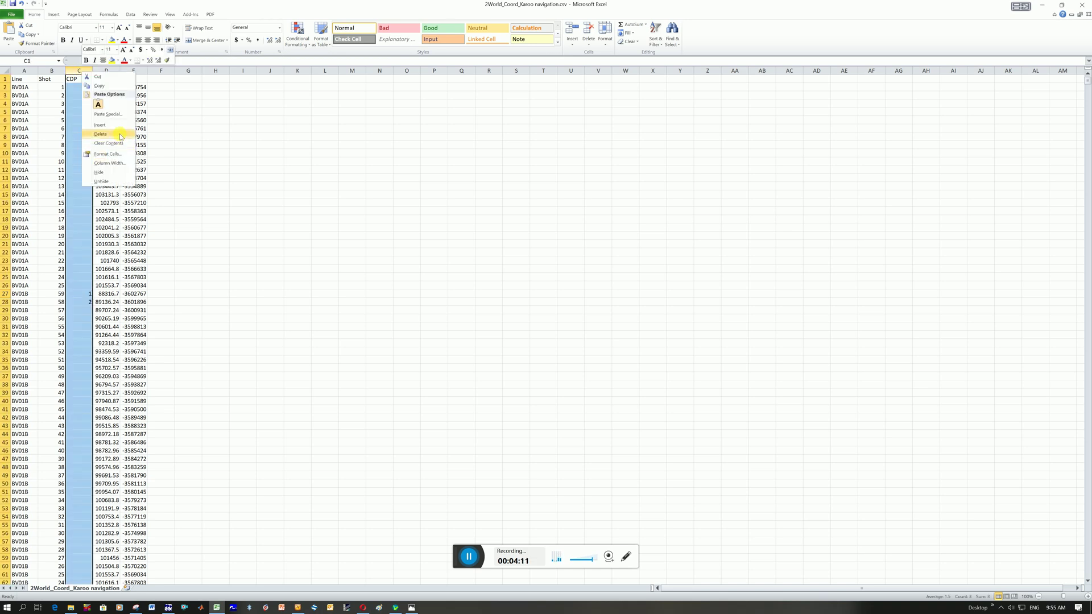
pyautogui.click(120, 137)
pyautogui.click(134, 129)
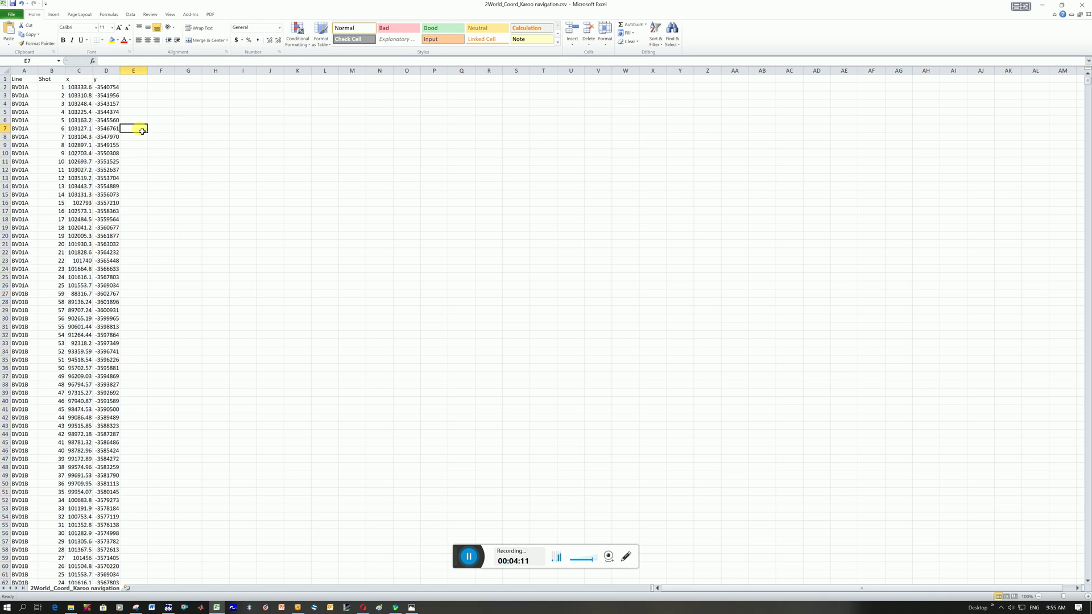
# Step: Check the BV01A Line, Shot, x and y values in columns A–D, then minimize Excel
pyautogui.click(24, 72)
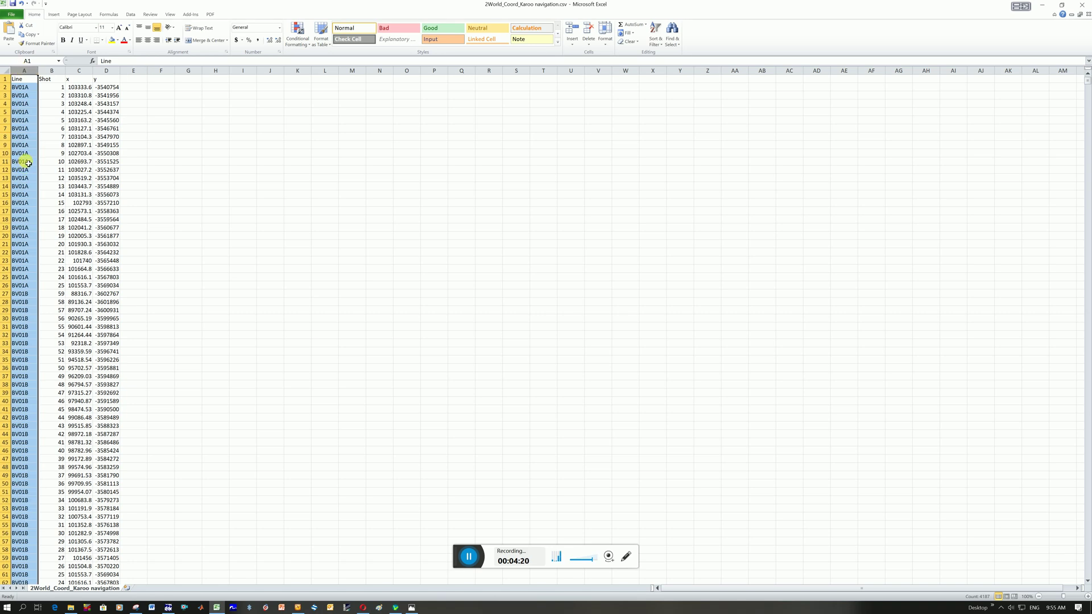
pyautogui.click(31, 87)
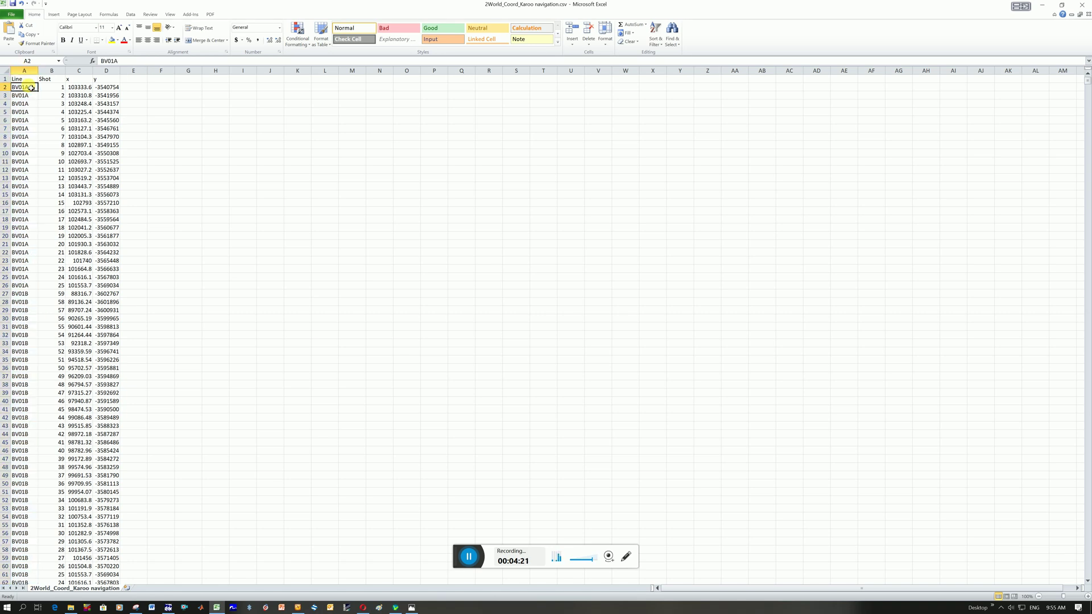
pyautogui.keyDown('shift'); pyautogui.click(32, 288); pyautogui.keyUp('shift')
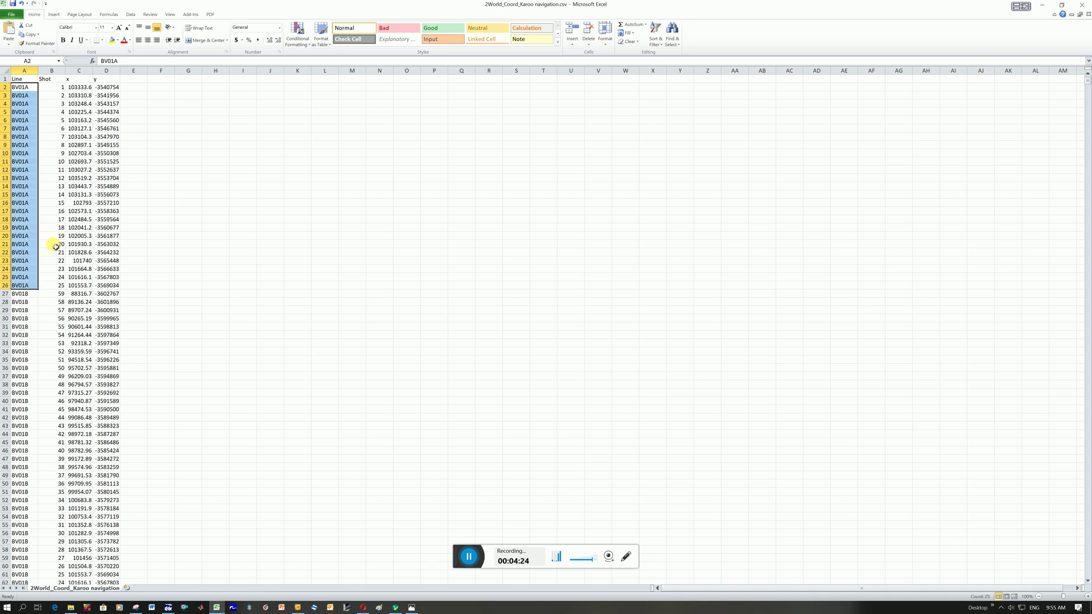
pyautogui.click(54, 96)
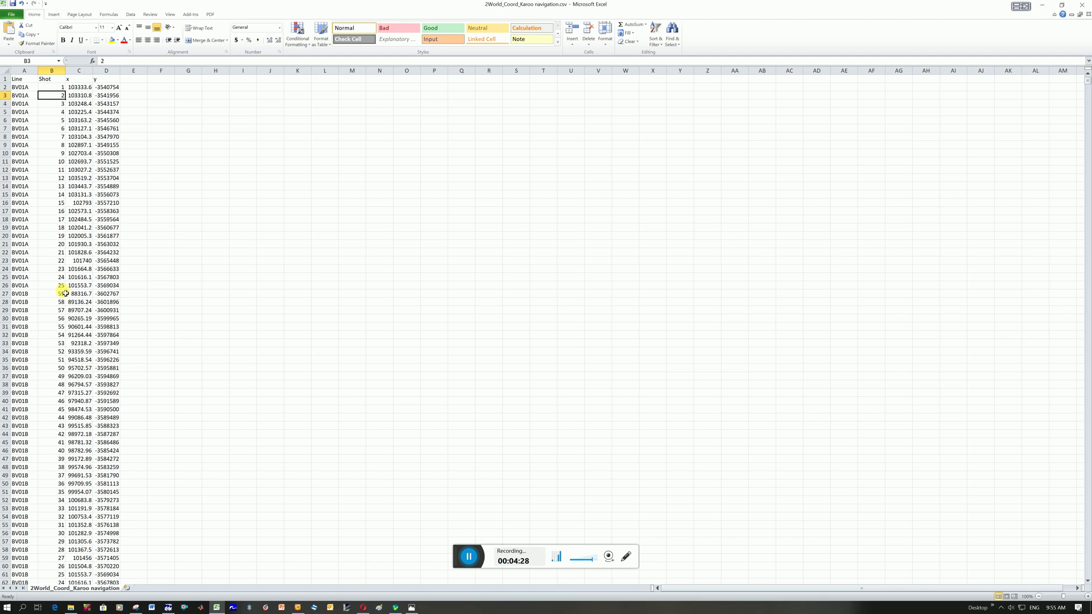
pyautogui.keyDown('shift'); pyautogui.click(60, 285); pyautogui.keyUp('shift')
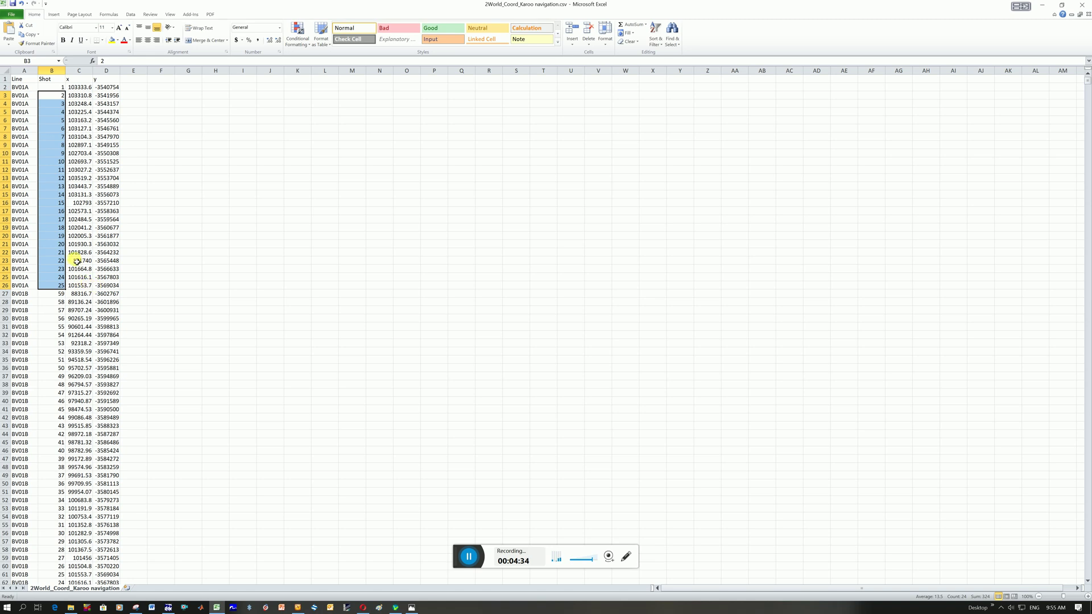
pyautogui.click(54, 88)
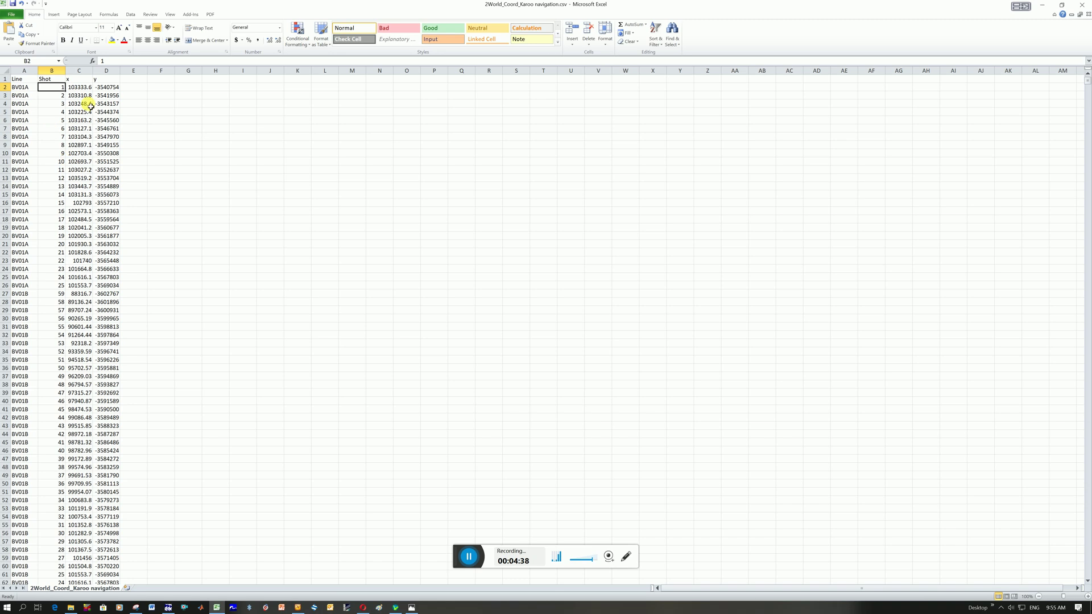
pyautogui.click(83, 89)
pyautogui.click(104, 90)
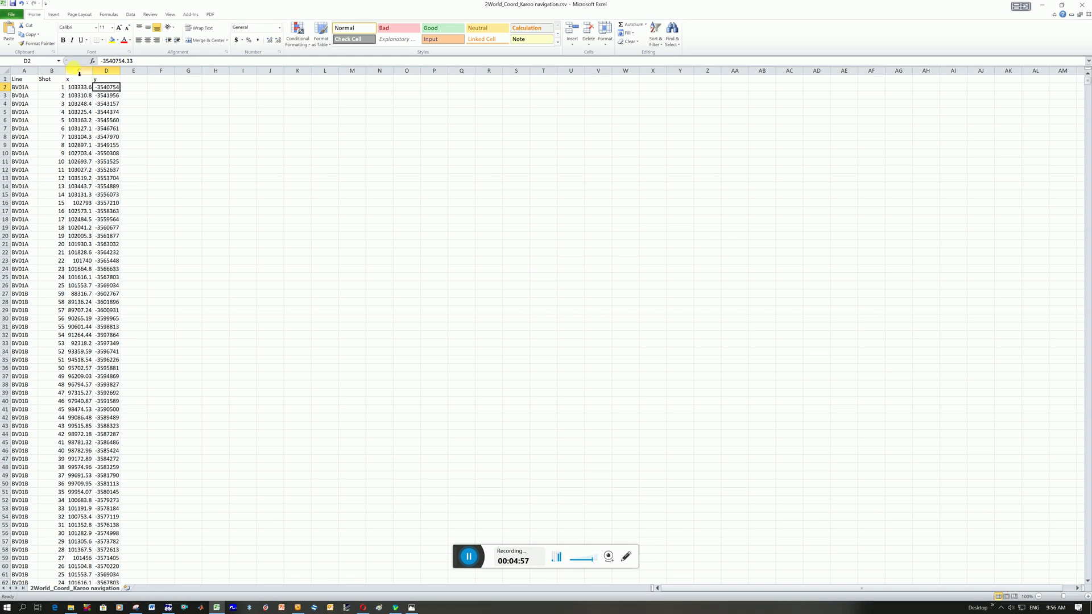
pyautogui.click(67, 97)
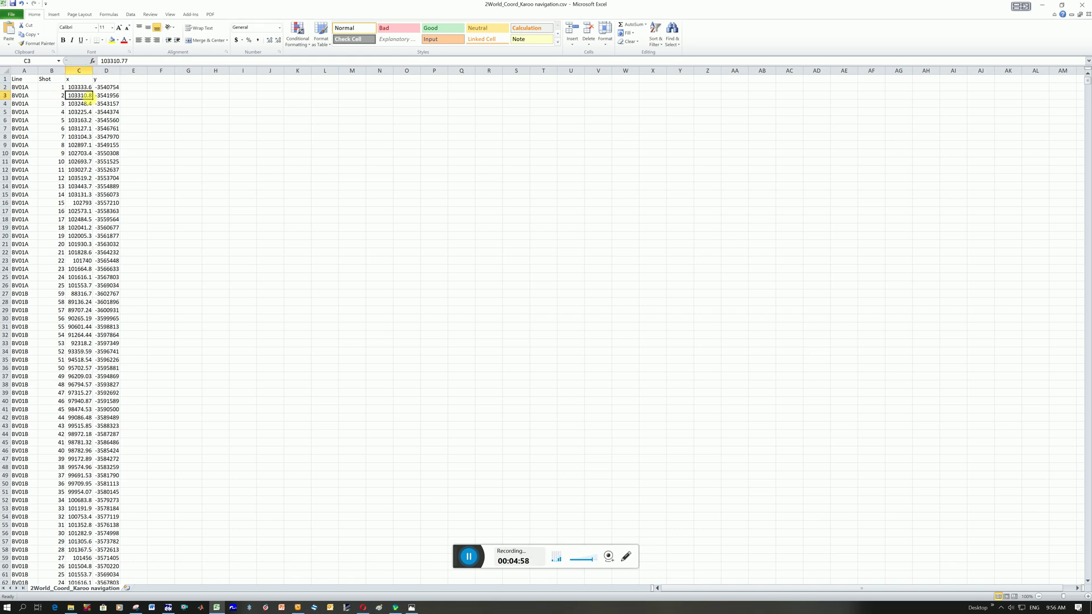
pyautogui.click(1040, 5)
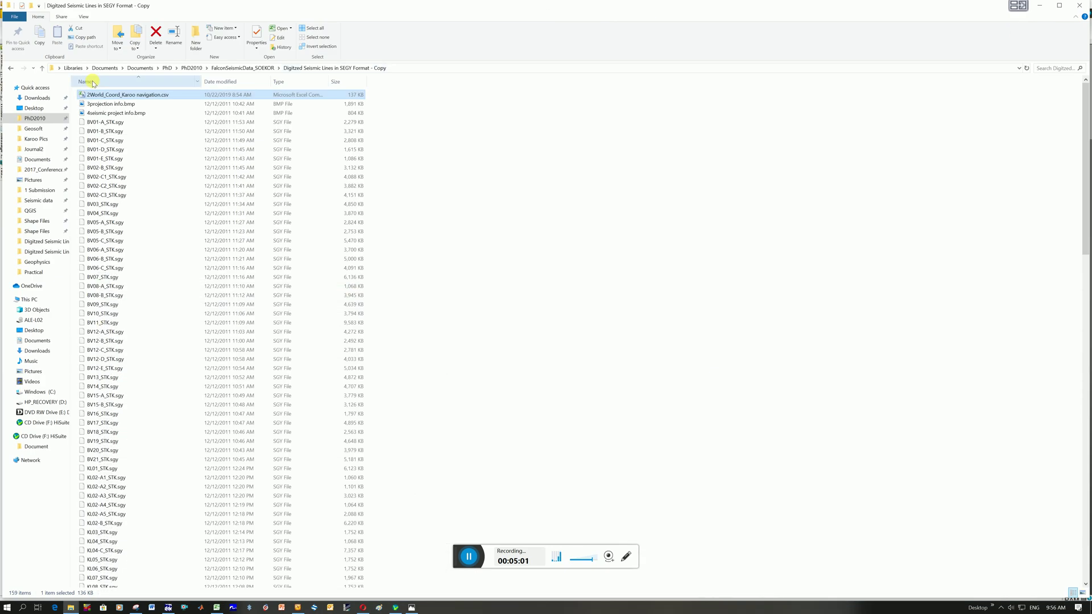
# Step: Review the Albers Equal Area Conic South Africa settings in 3projection info.bmp, then switch to Petrel
pyautogui.click(117, 104)
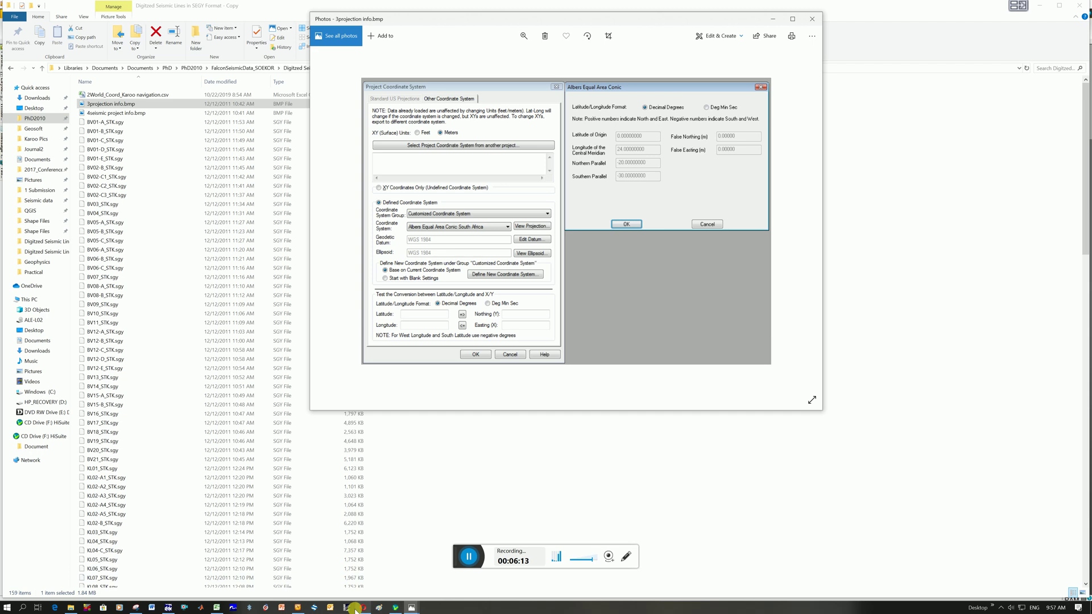
pyautogui.click(297, 608)
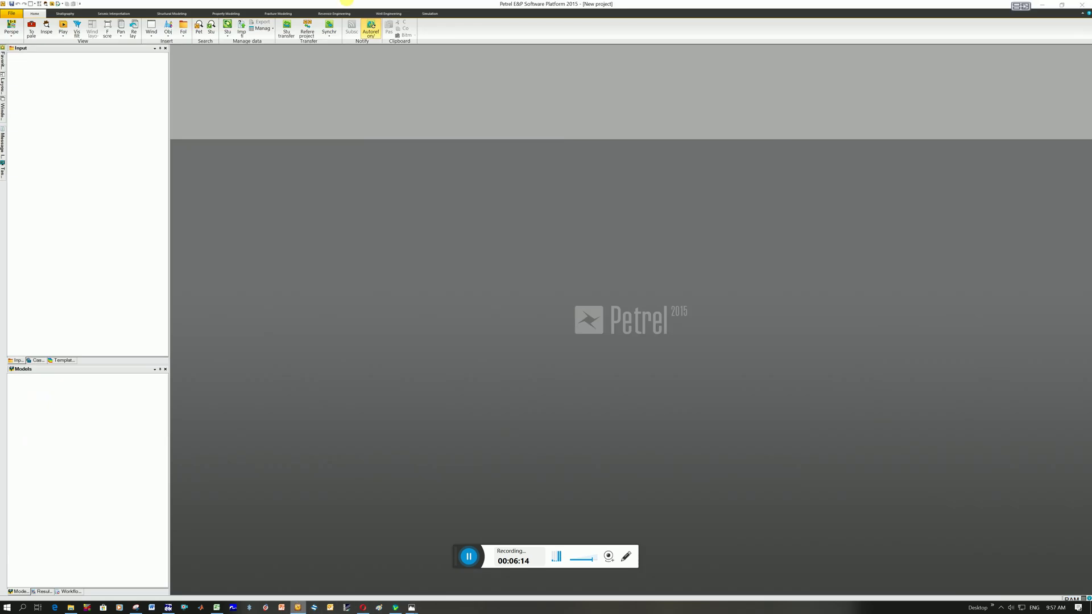